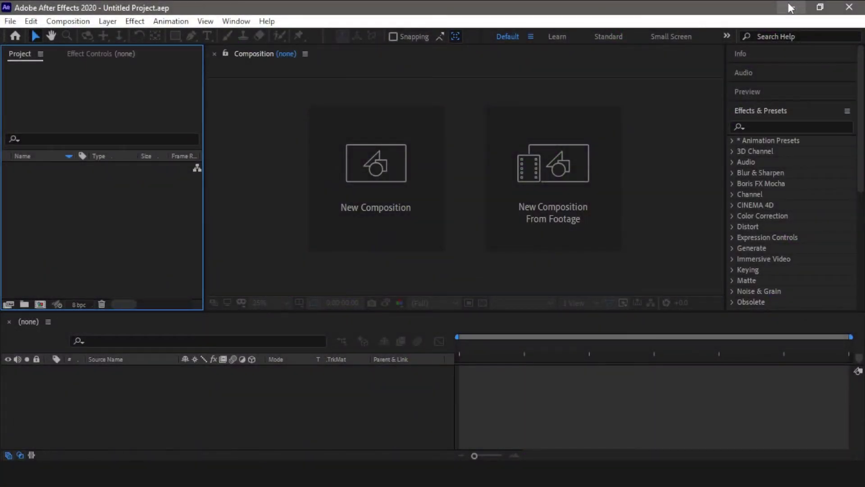
Create a new 1920×1080, 30 fps, 30-second composition named 'floating particles'
right_click(139, 232)
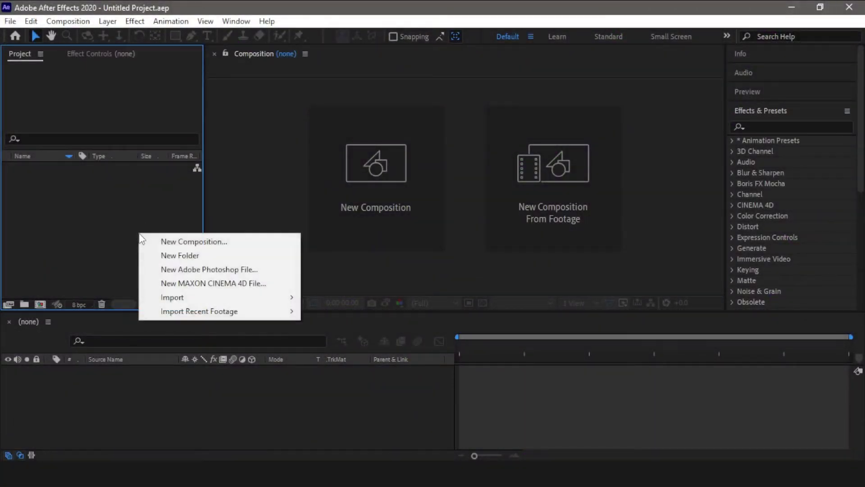
left_click(188, 245)
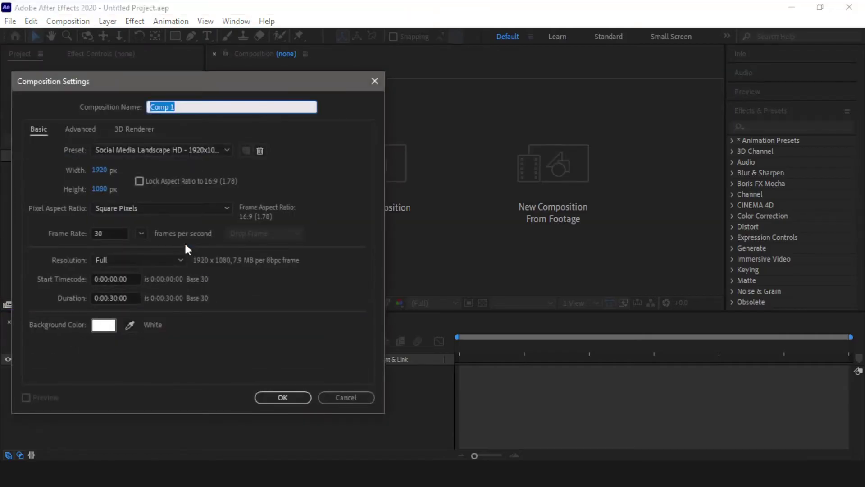
type("floating particles")
key("Return")
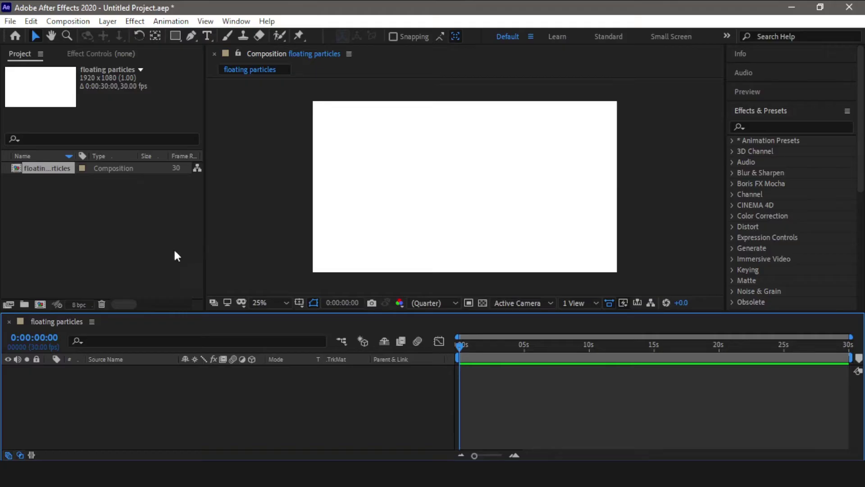
Add a full-frame 1920×1080 white solid layer named 'background' to the composition
right_click(351, 383)
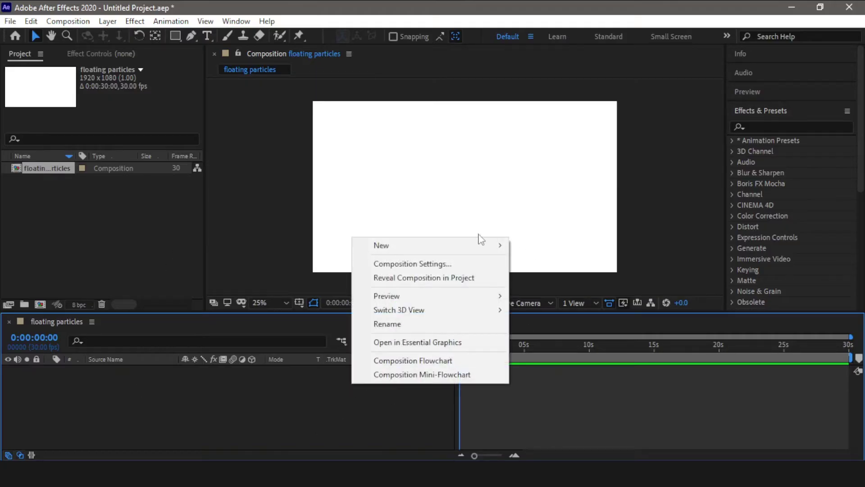
mouse_move(478, 251)
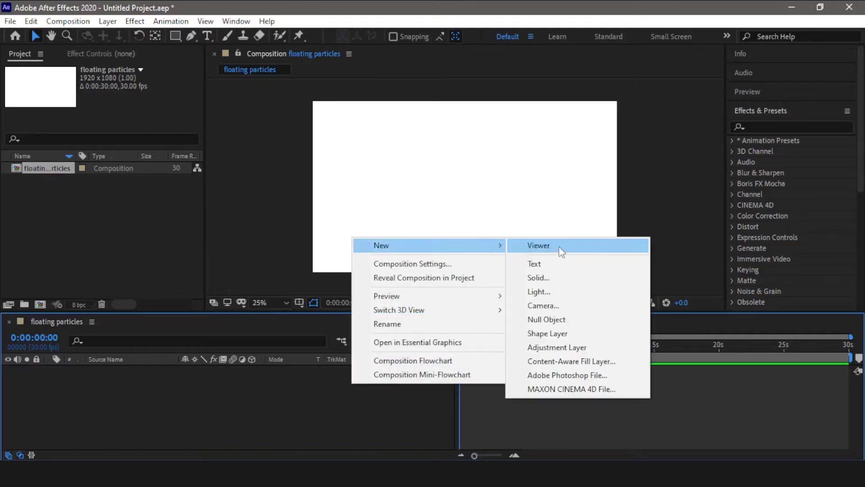
left_click(568, 278)
type("back")
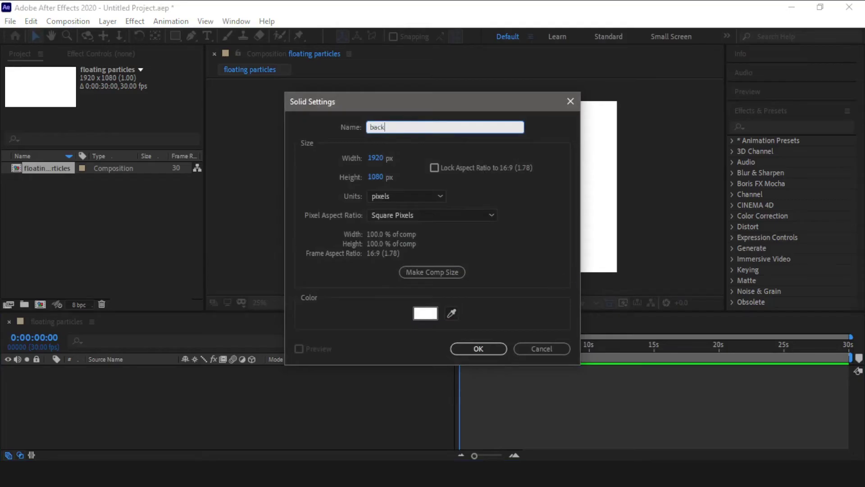
type("ground")
key("Return")
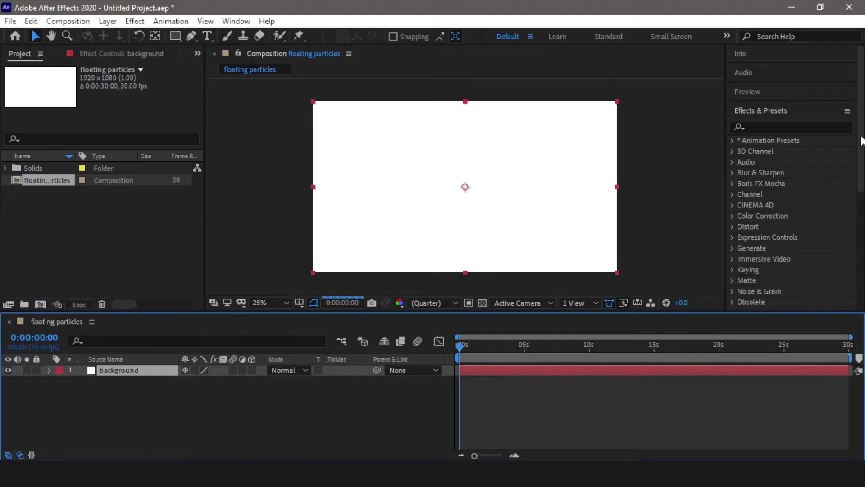
Search effects for 'gradient ra' and apply Gradient Ramp to the background solid
left_click(796, 123)
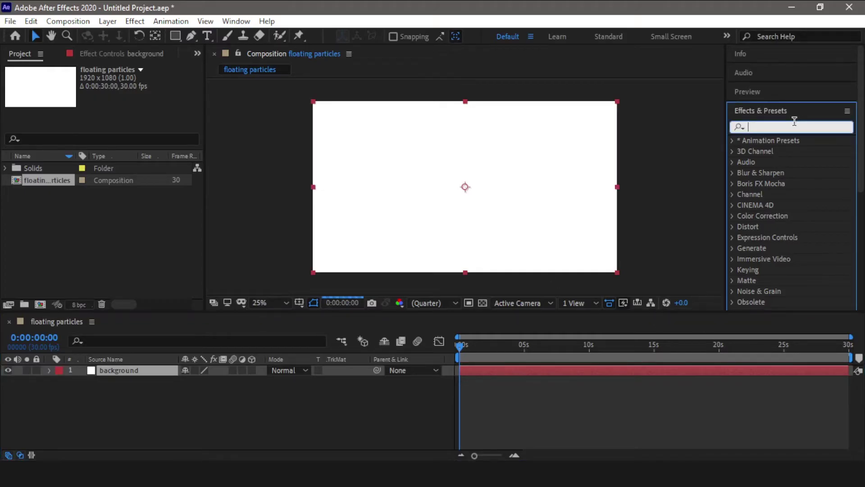
type("gradient ra")
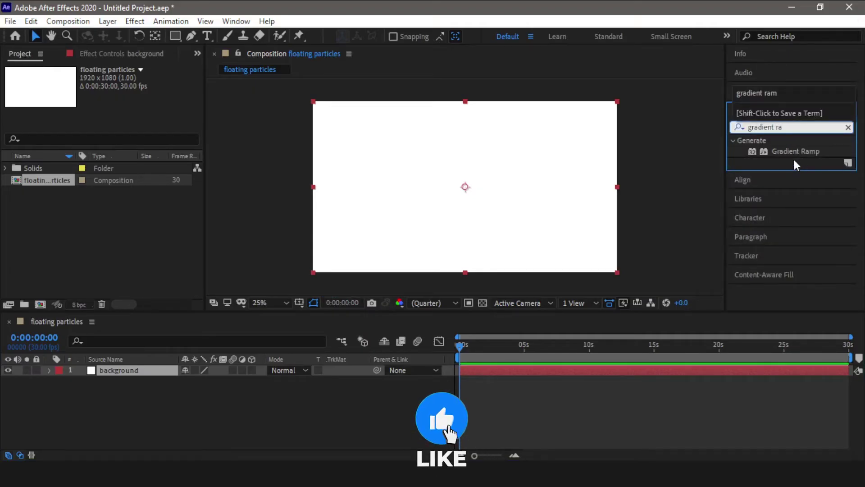
left_click_drag(791, 149, 574, 366)
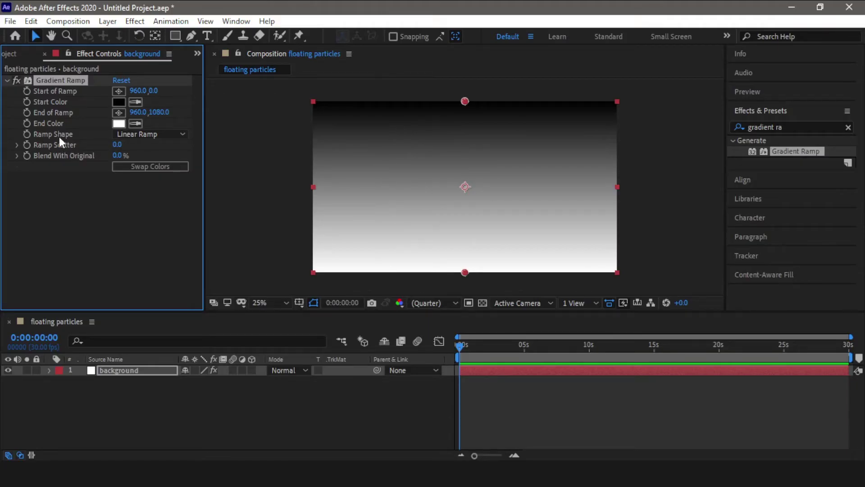
Switch the Gradient Ramp to Radial Ramp and move its start point to the top centre (960,4)
left_click(174, 137)
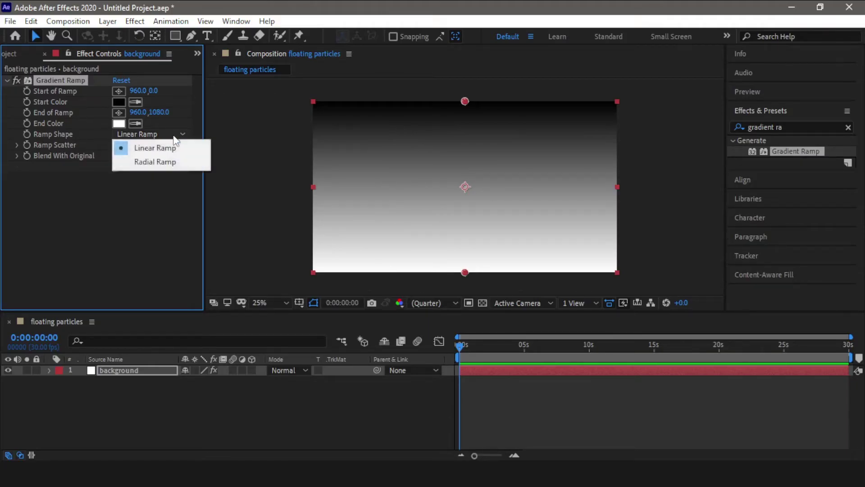
left_click(166, 164)
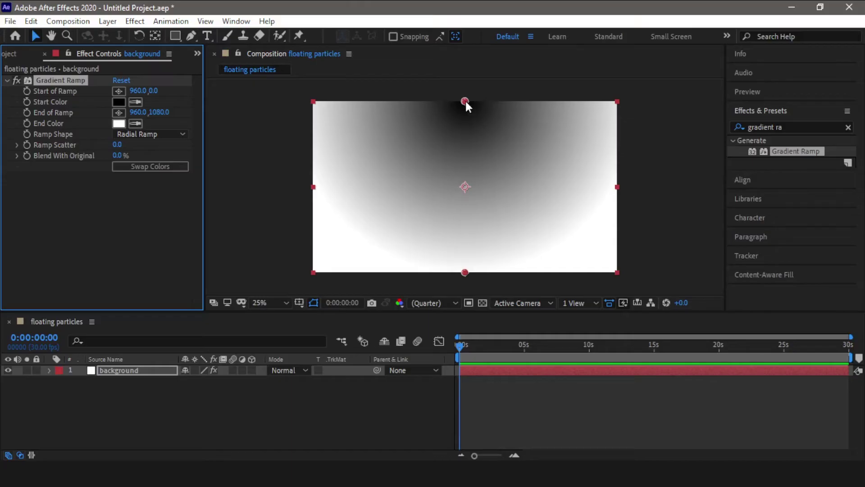
left_click_drag(464, 101, 352, 218)
left_click_drag(444, 244, 465, 102)
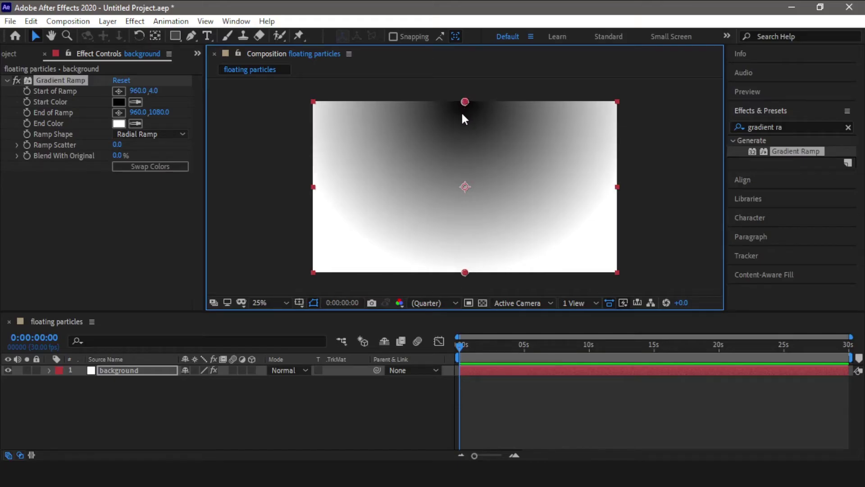
Set the gradient's start colour to 1A0032 and its end colour to 07000D
left_click(123, 102)
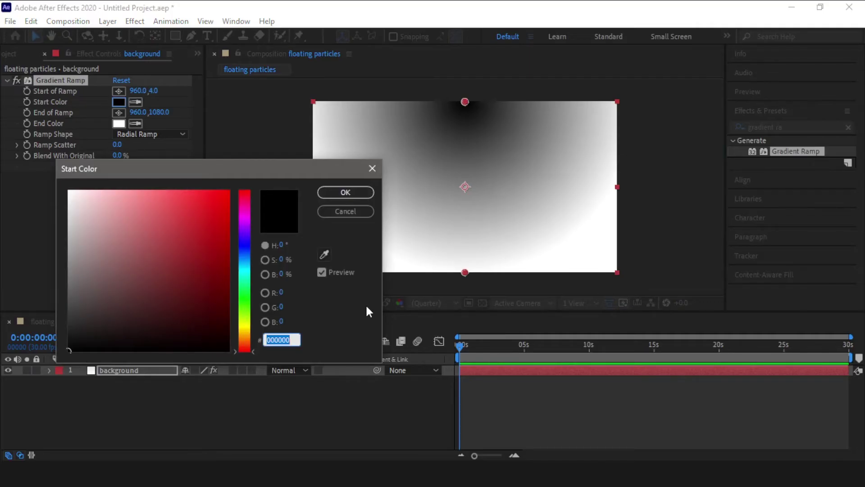
type("1A")
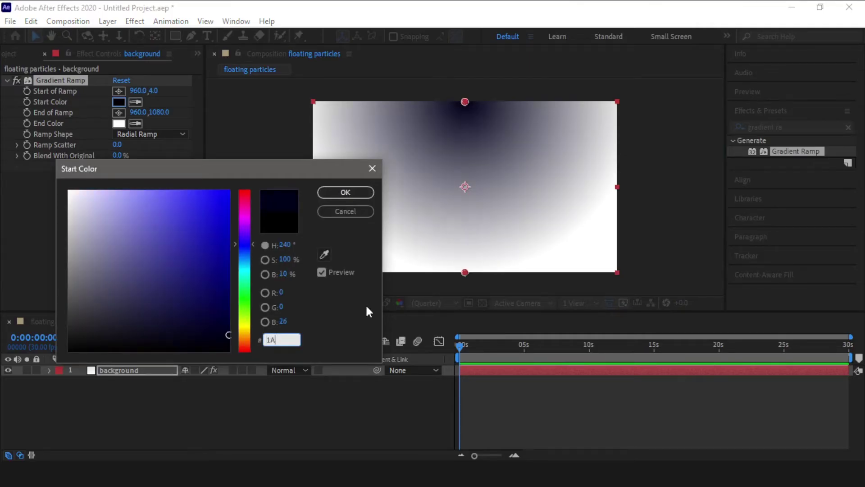
type("0032")
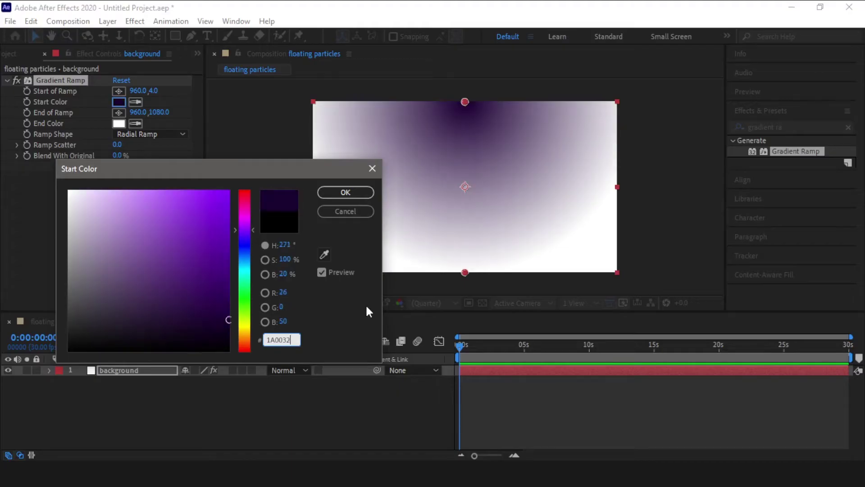
left_click(338, 192)
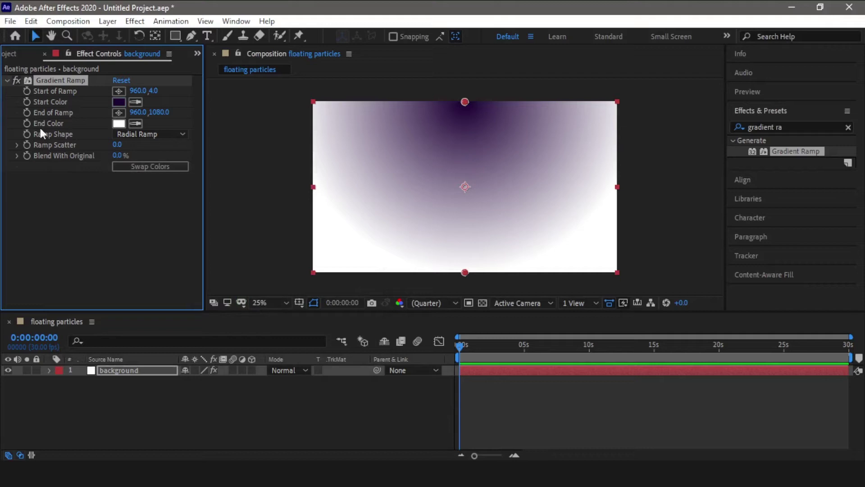
left_click(120, 125)
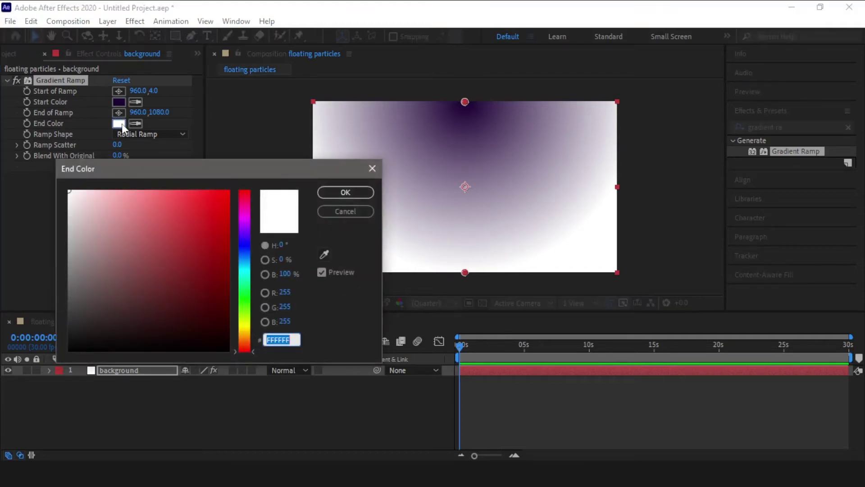
type("07")
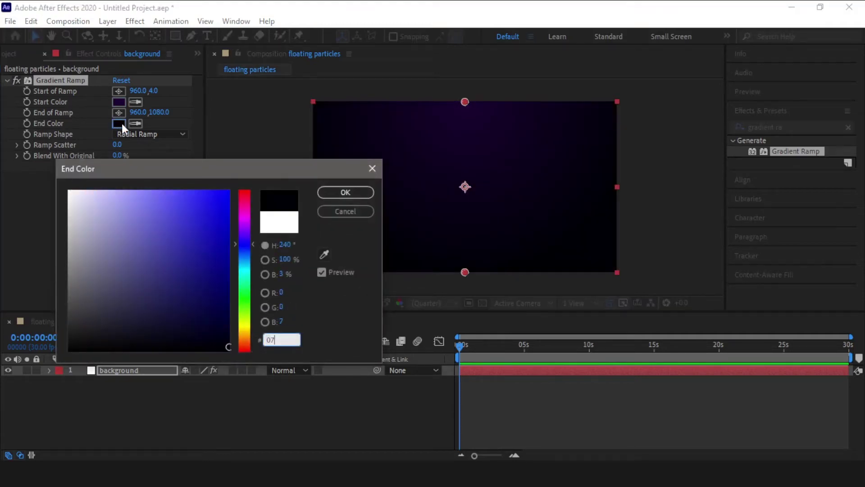
type("00")
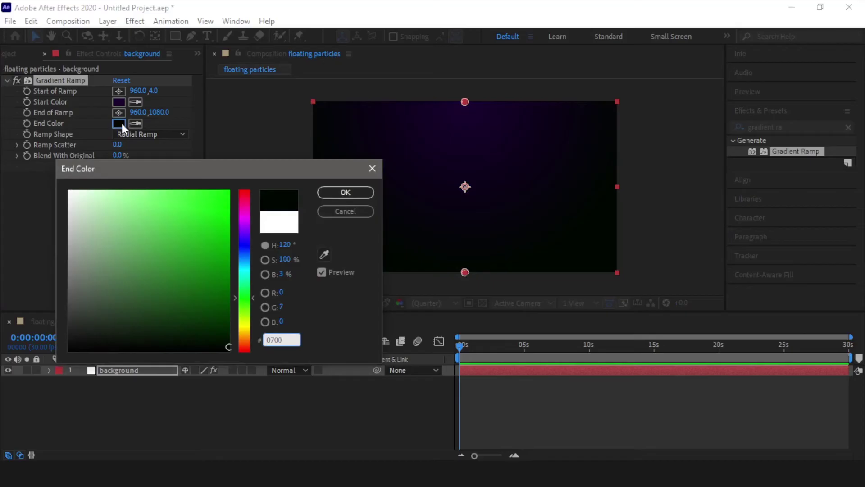
type("0D")
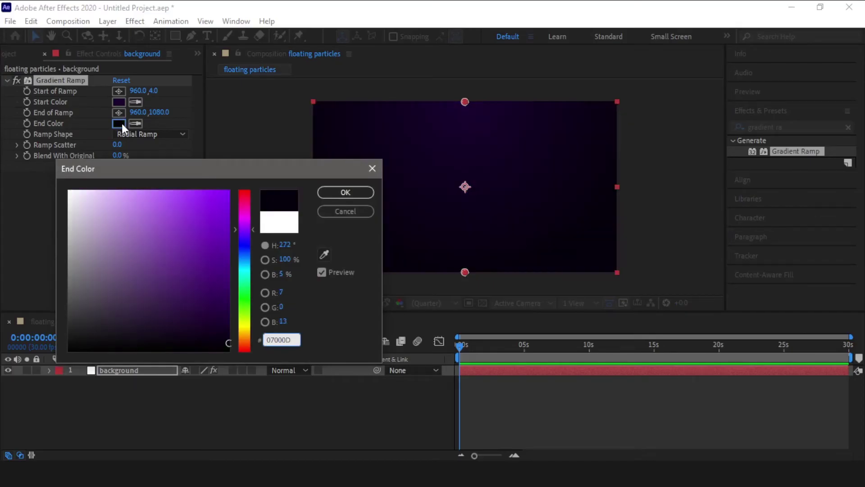
left_click(340, 194)
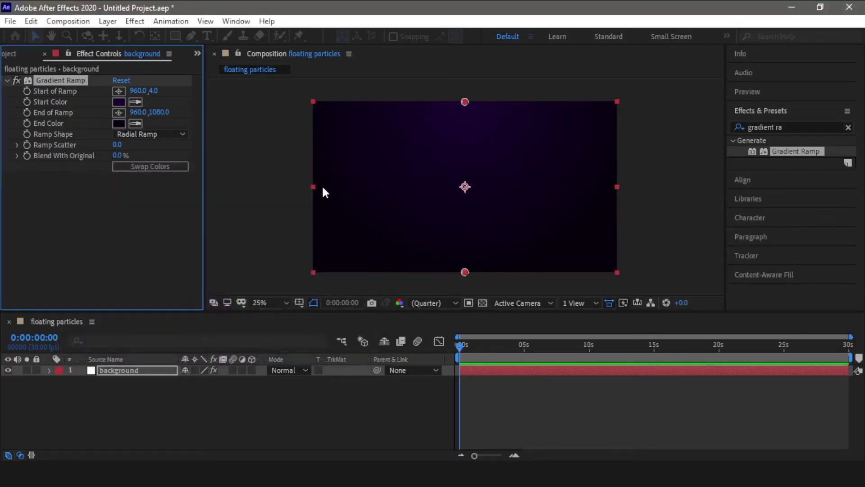
Add a second full-frame white solid named 'particles' above the background layer
left_click(264, 182)
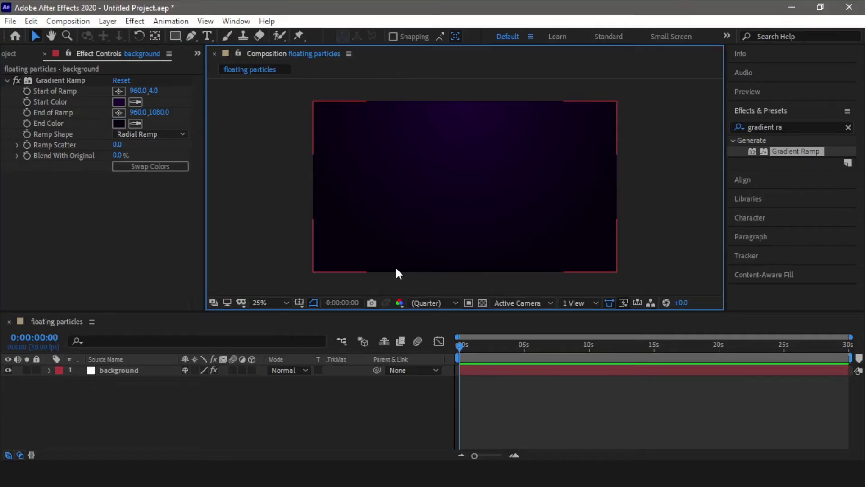
right_click(356, 399)
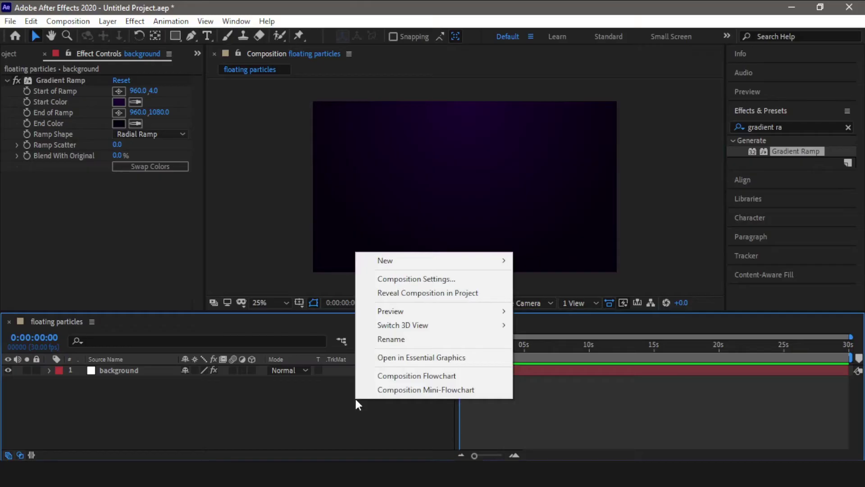
mouse_move(486, 259)
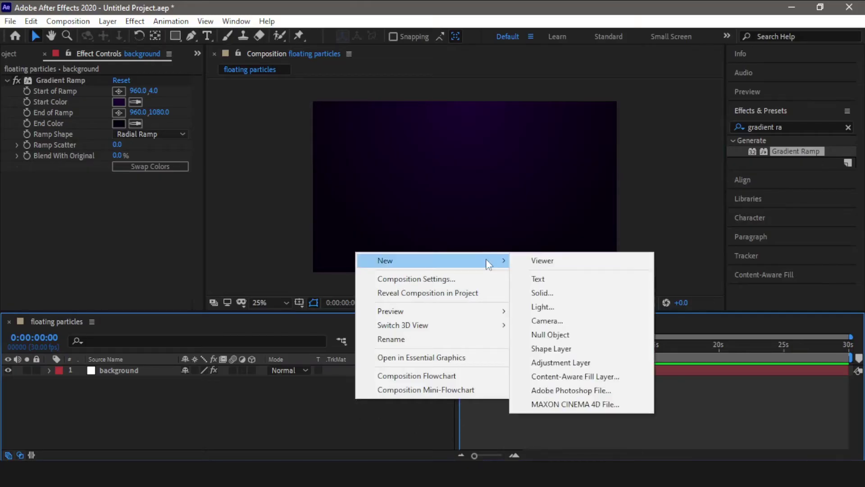
left_click(574, 294)
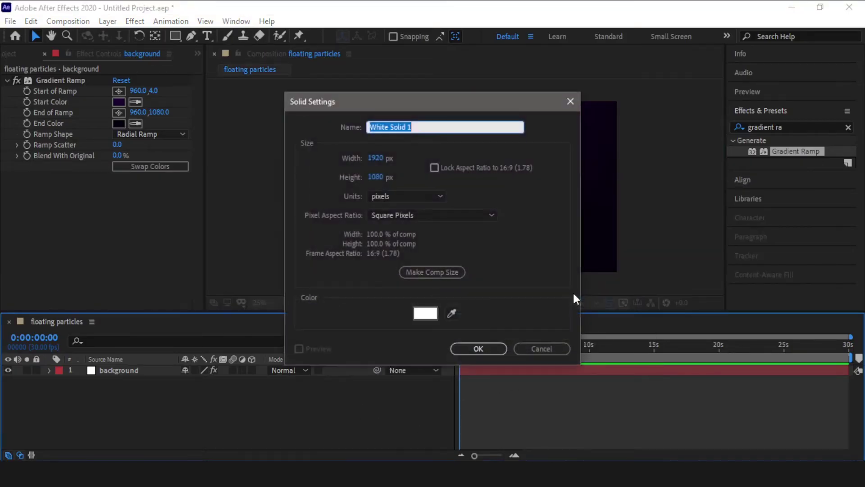
type("pa")
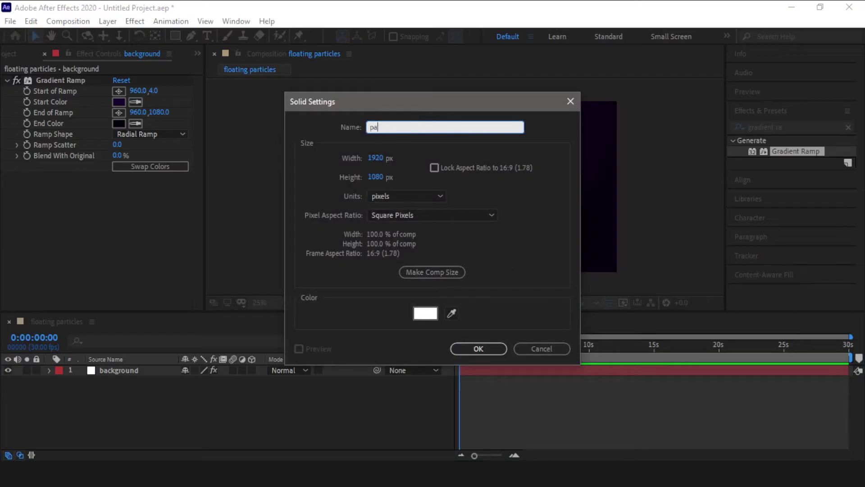
type("rticles")
key("Return")
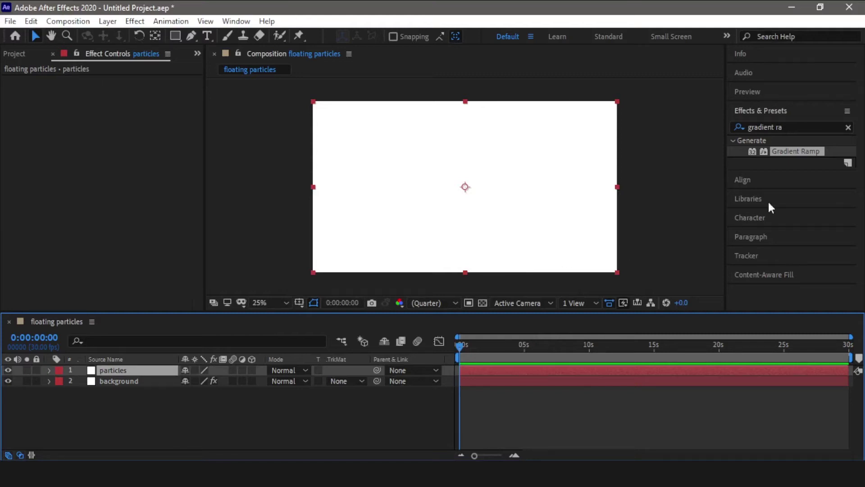
left_click(789, 128)
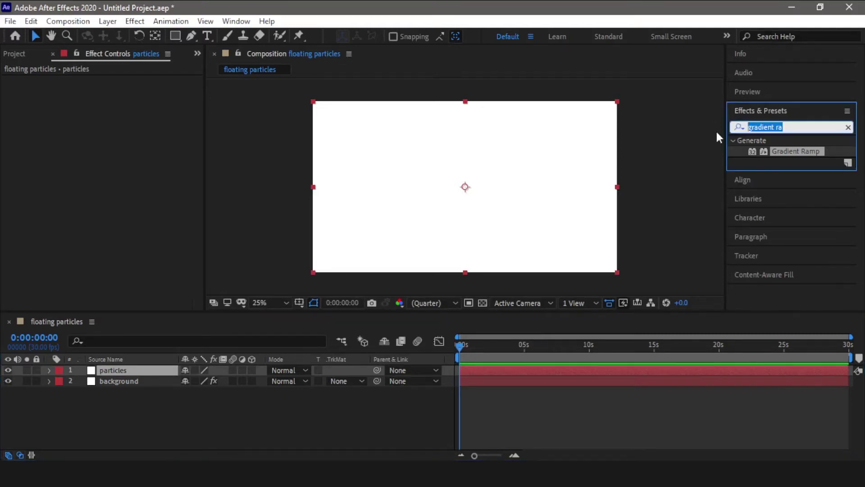
Apply CC Particle Systems II to the particles layer with Birth Rate 0.2 and Longevity 4
type("partic")
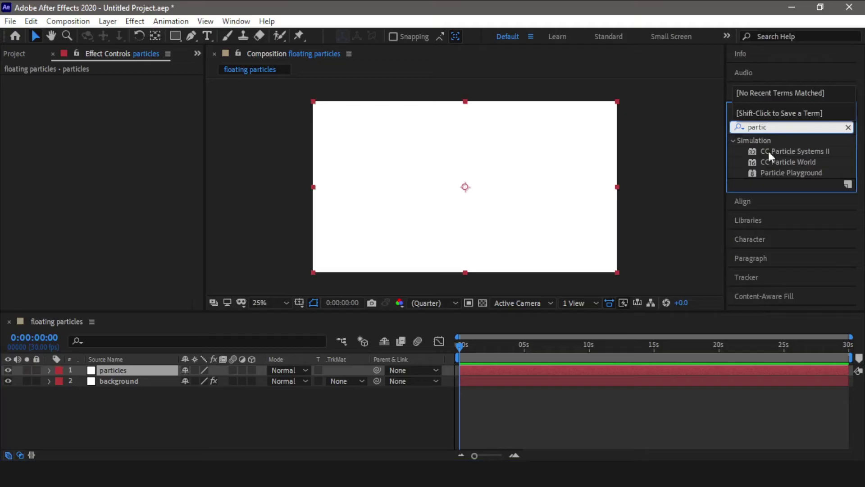
left_click_drag(794, 155, 555, 372)
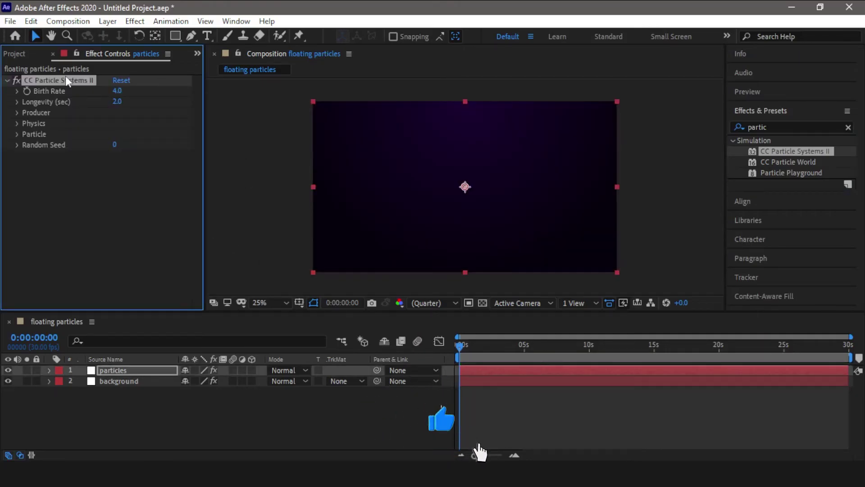
left_click(116, 90)
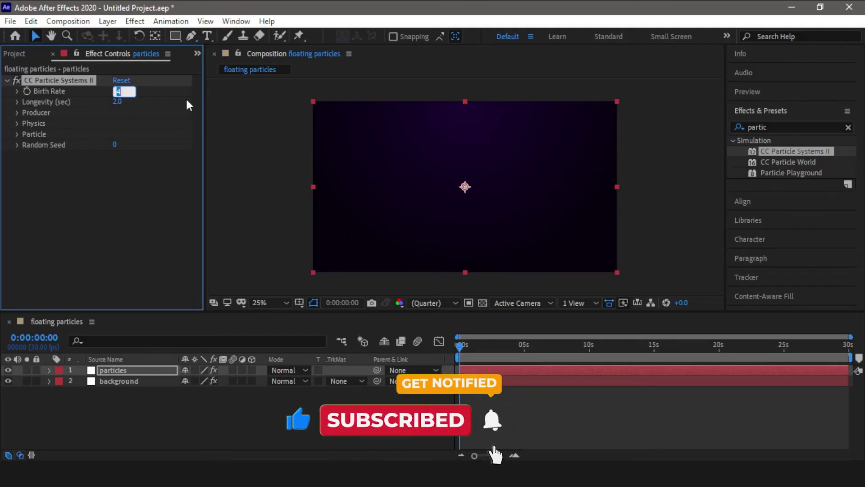
type("0.2")
key("Return")
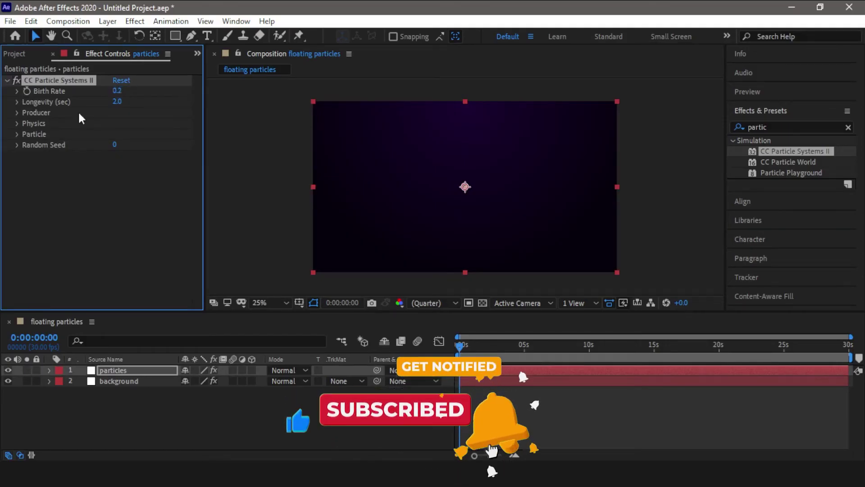
left_click(116, 102)
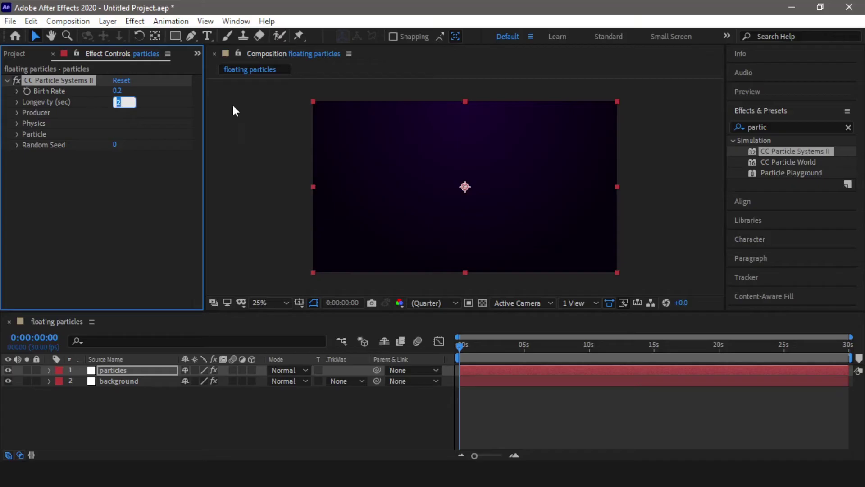
type("4")
key("Return")
Set the Producer Radius X and Radius Y to 120 each
left_click(17, 113)
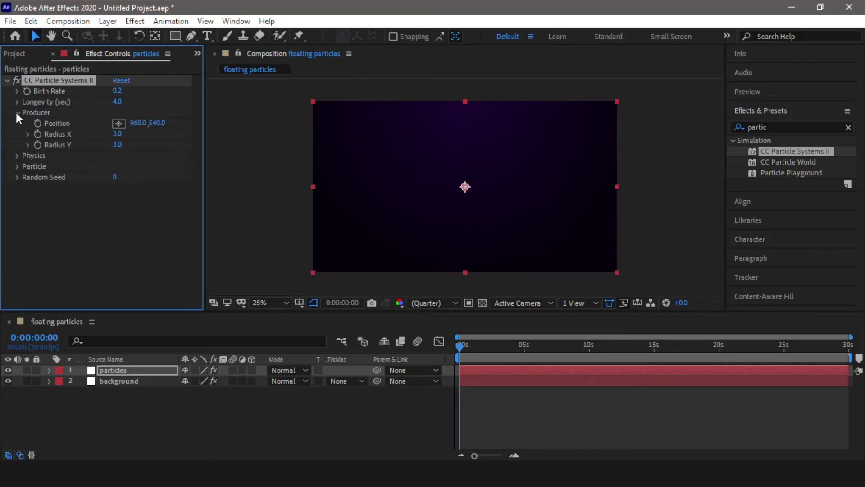
left_click(117, 134)
type("120")
key("Tab")
type("120")
key("Tab")
left_click(17, 156)
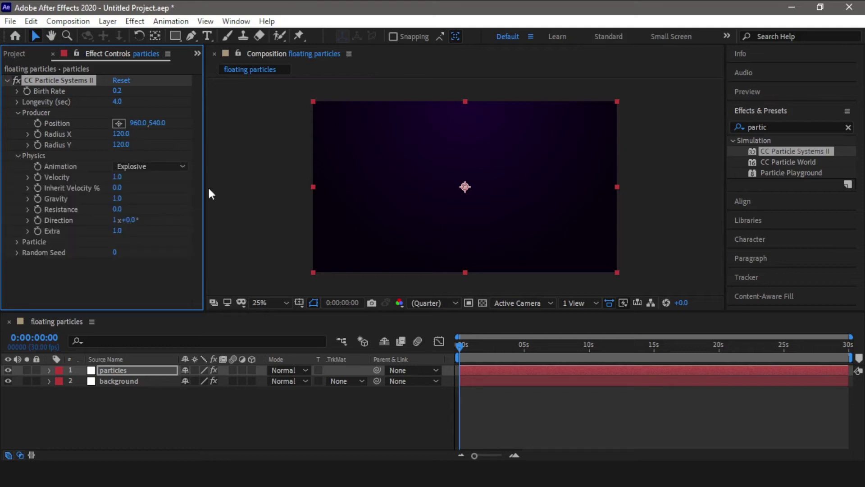
Set Physics to Twirly animation, Velocity 0.1 and Gravity 0, then scrub to about 3 seconds
left_click(169, 167)
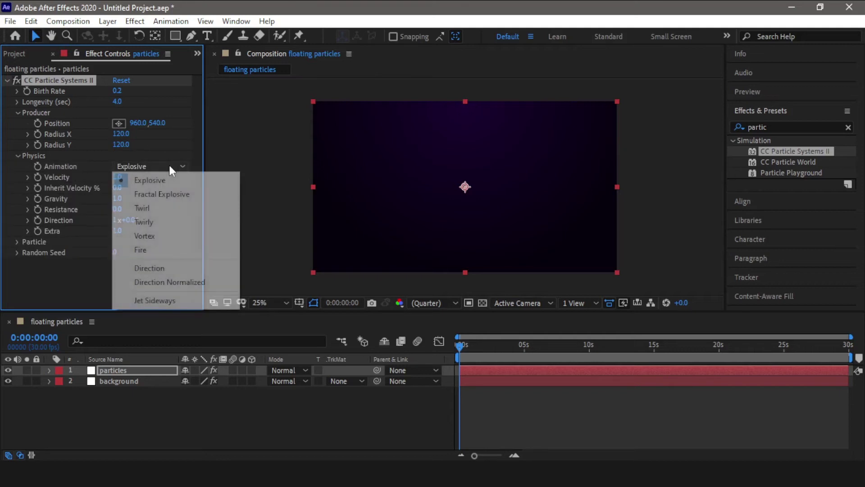
left_click(171, 222)
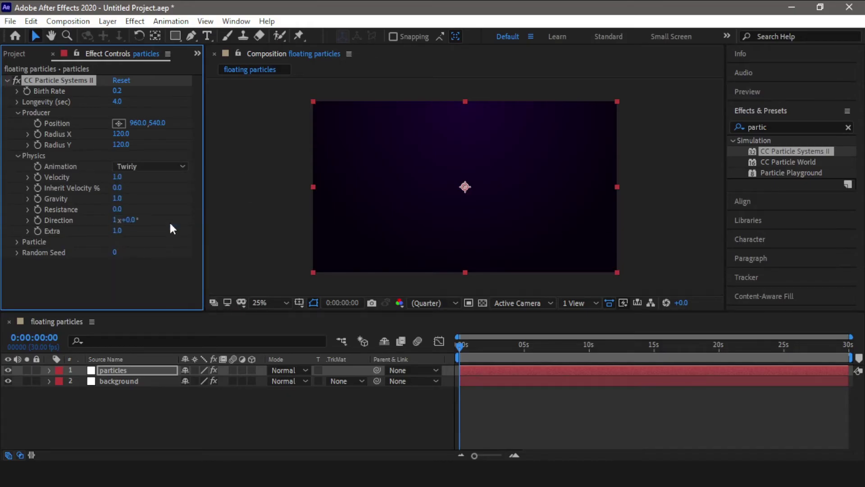
left_click(114, 179)
type("0.1")
key("Return")
left_click(117, 199)
type("0")
left_click(194, 293)
left_click_drag(461, 344, 506, 347)
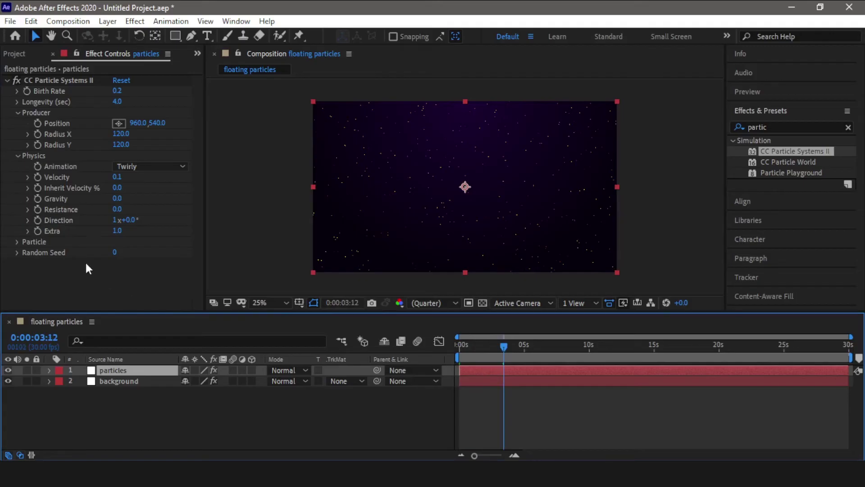
Set Particle Type to Faded Sphere, Death Size to 0.15 and Opacity Map to Fade In and Out
left_click(17, 241)
scroll(66, 294, "down", 3)
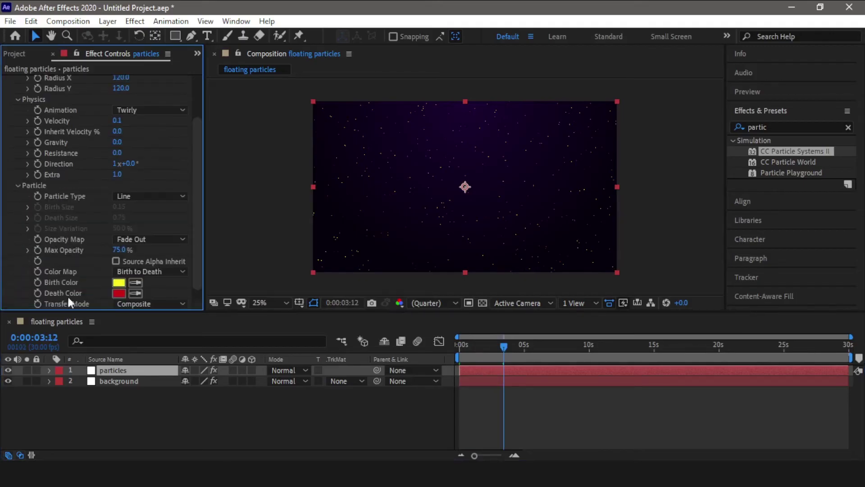
left_click(153, 200)
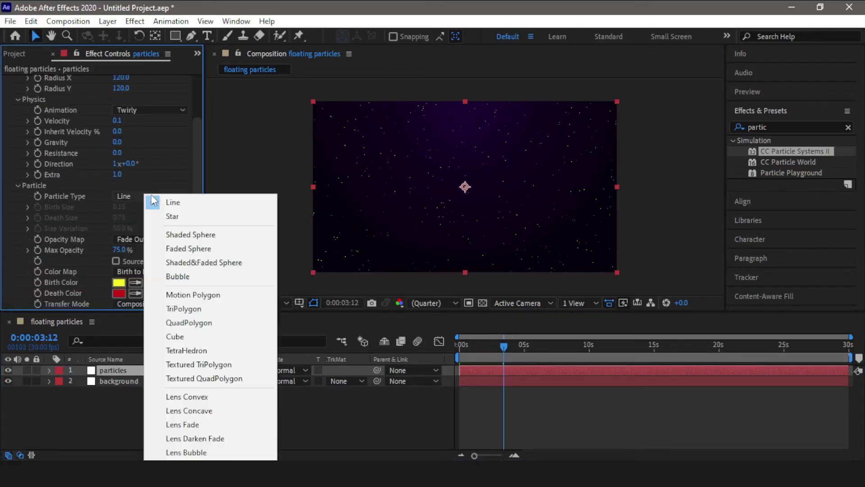
left_click(197, 249)
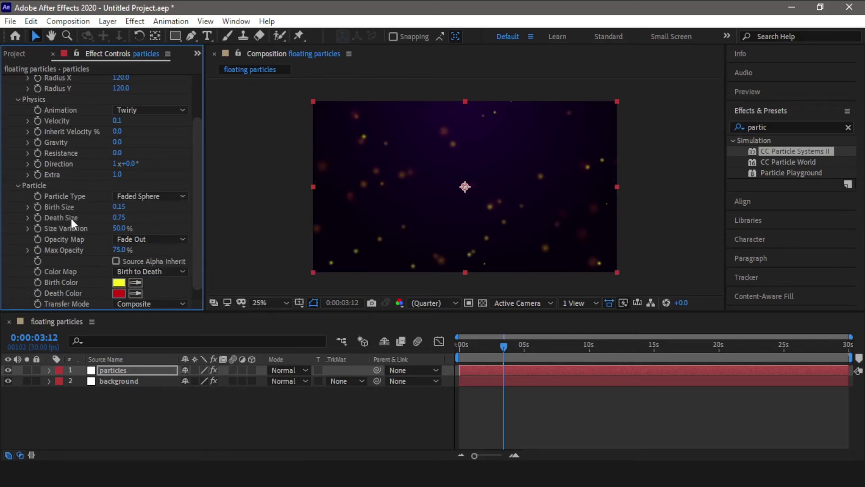
left_click(118, 218)
type("0.15")
left_click(230, 226)
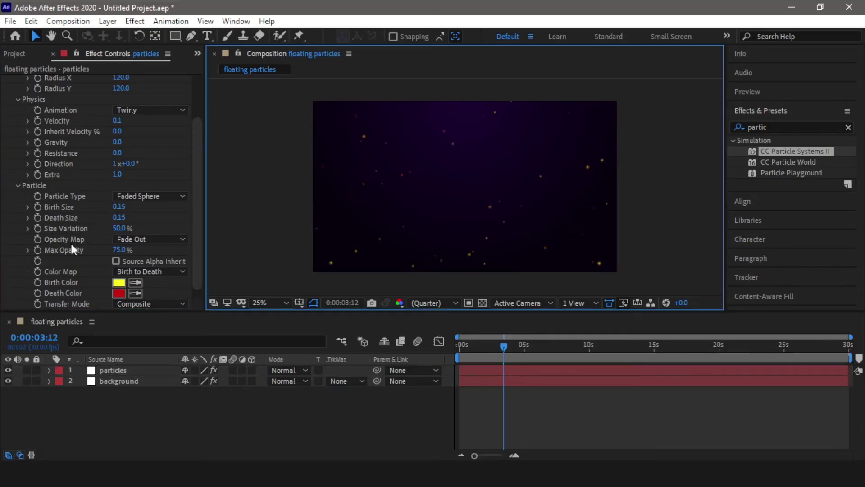
left_click(131, 240)
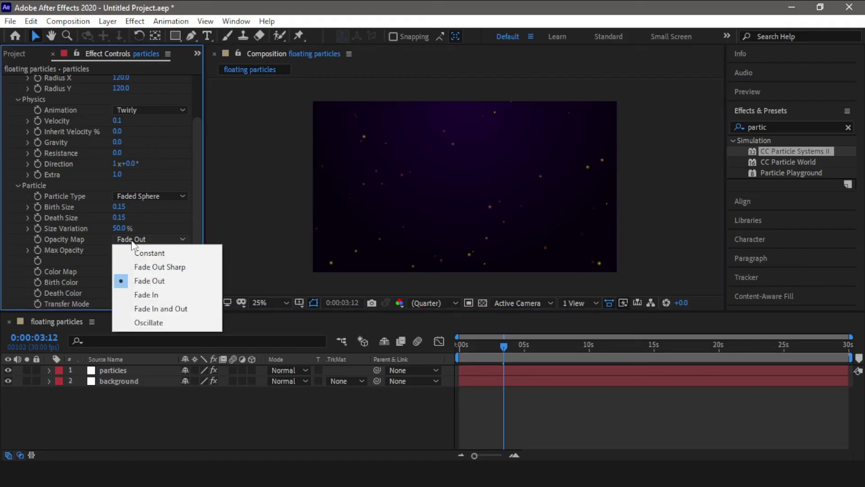
left_click(139, 310)
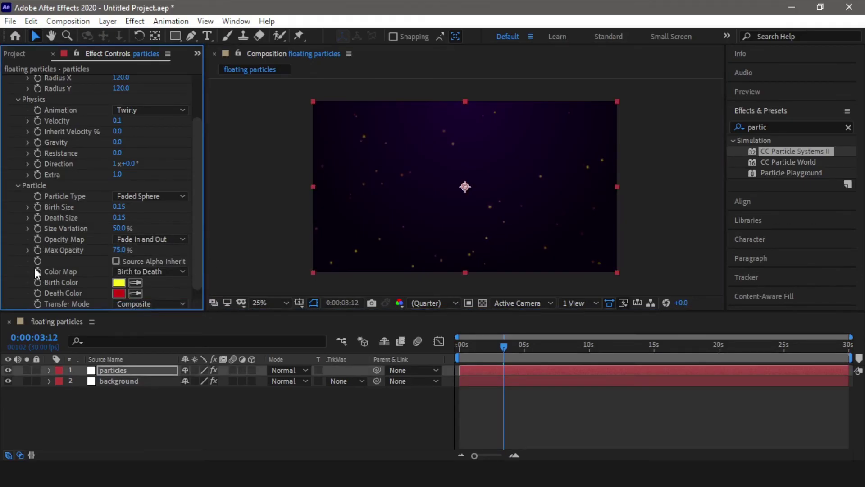
Set Max Opacity to 45%, Birth Color to E111E1 and Death Color to 8E00C9
left_click(119, 250)
type("45")
key("Return")
left_click(123, 281)
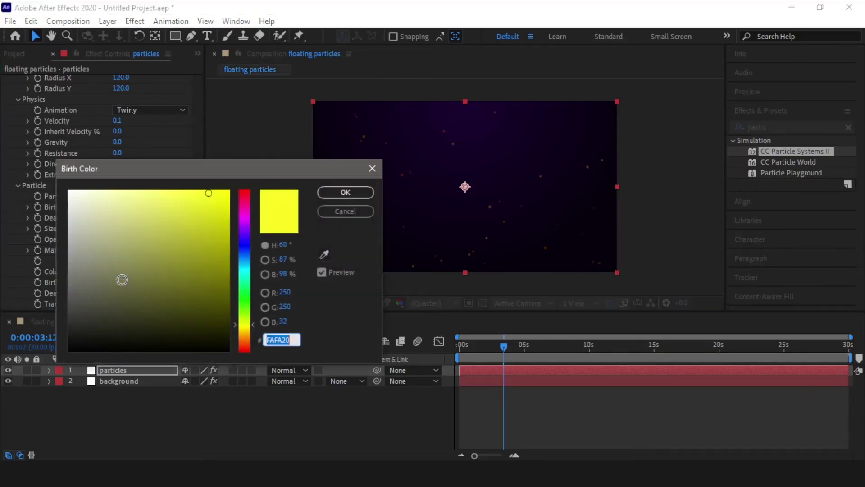
type("E")
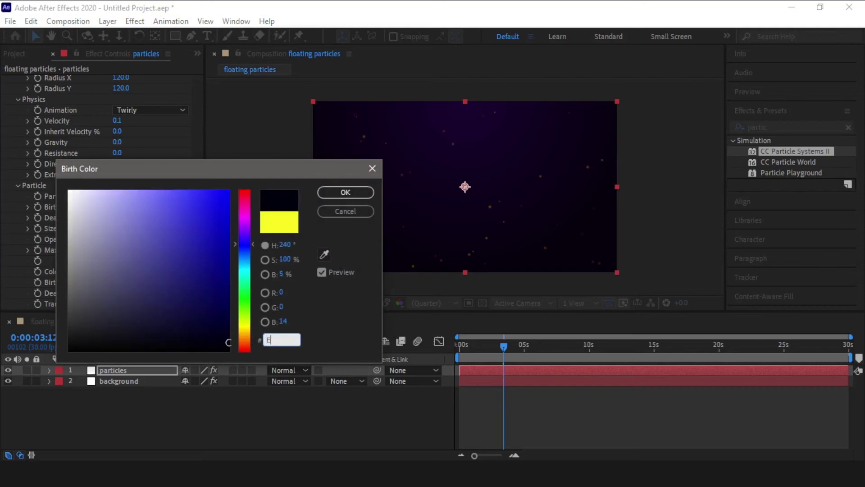
type("111E1")
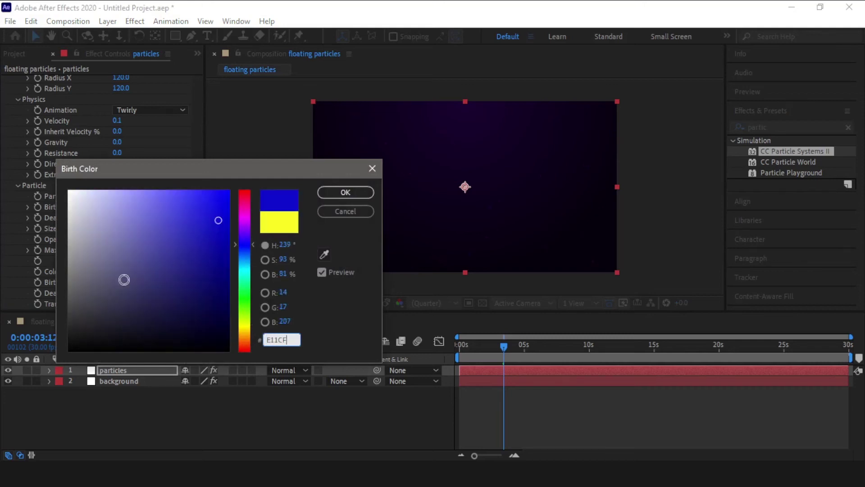
key("Return")
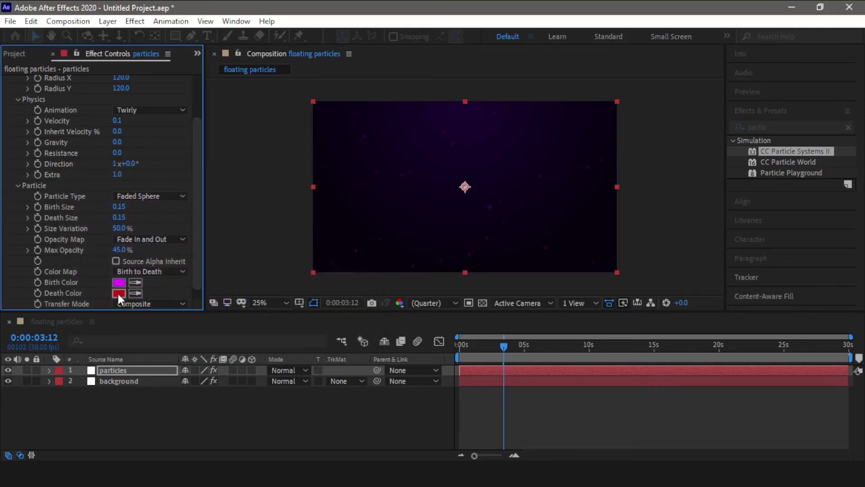
left_click(118, 293)
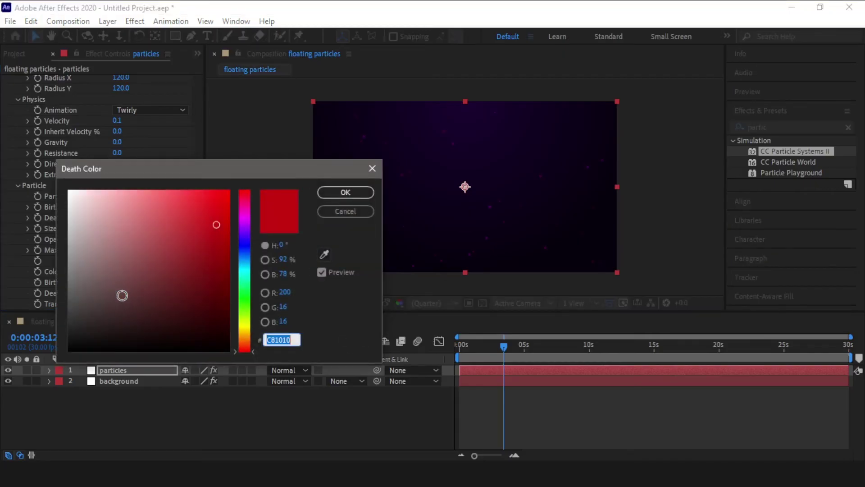
type("8E")
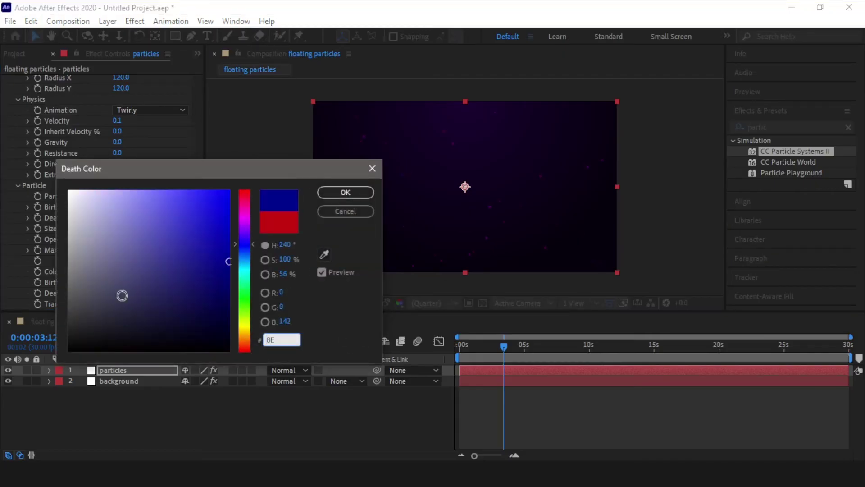
type("00C9")
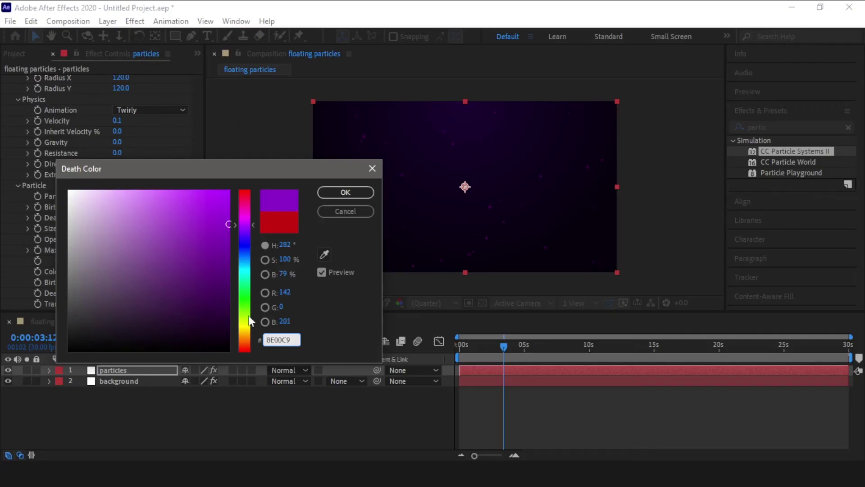
left_click(342, 194)
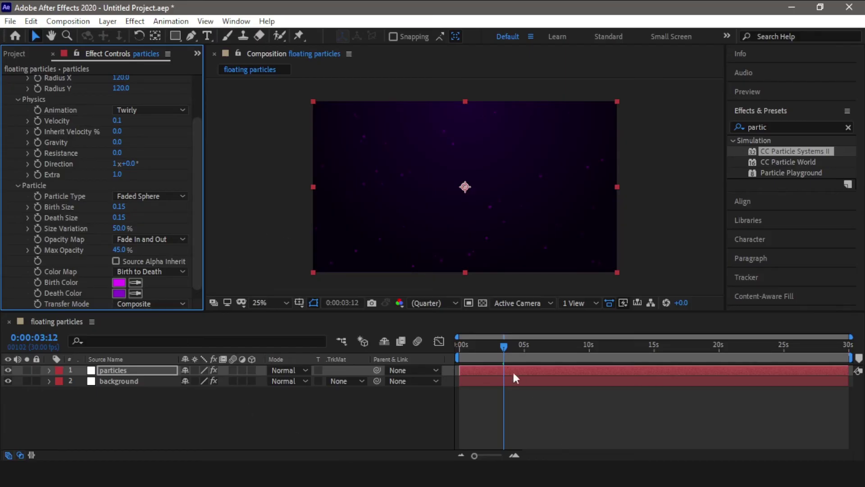
left_click(503, 347)
mouse_move(491, 351)
left_mouse_down()
mouse_move(454, 353)
mouse_move(587, 363)
mouse_move(512, 363)
mouse_move(536, 367)
mouse_move(618, 361)
mouse_move(488, 366)
left_mouse_up()
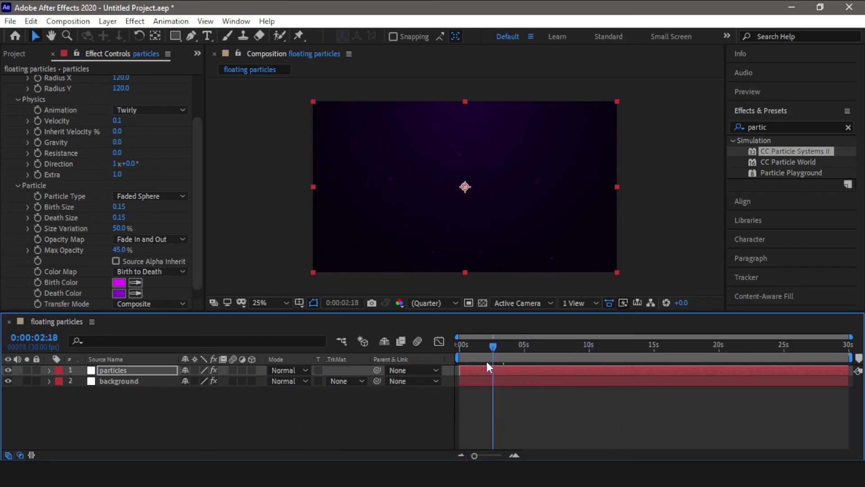
left_click_drag(197, 206, 207, 148)
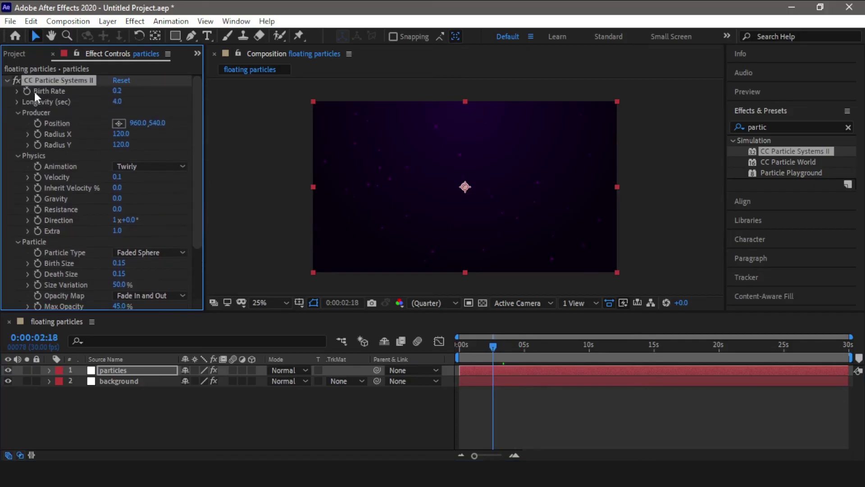
Try a particle Birth Rate of 0.4, settle on 1.0, and play a preview
left_click(117, 91)
type("0.4")
key("Return")
left_click(115, 91)
type("1")
left_click(283, 204)
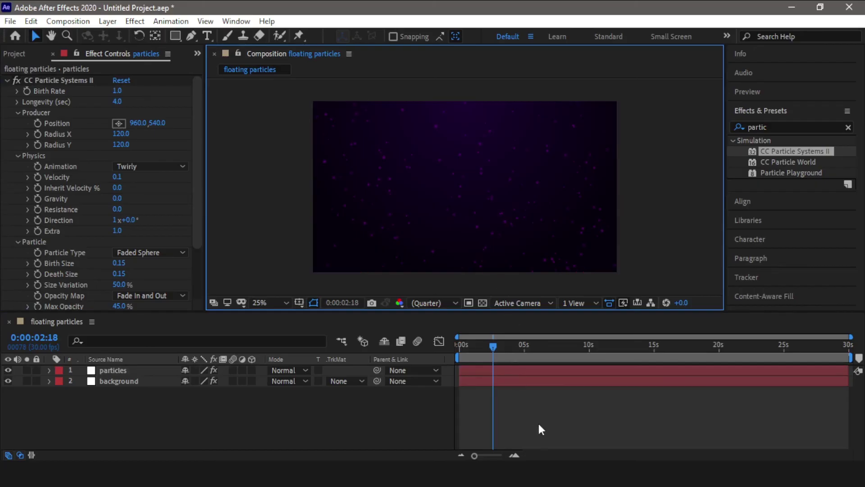
key("space")
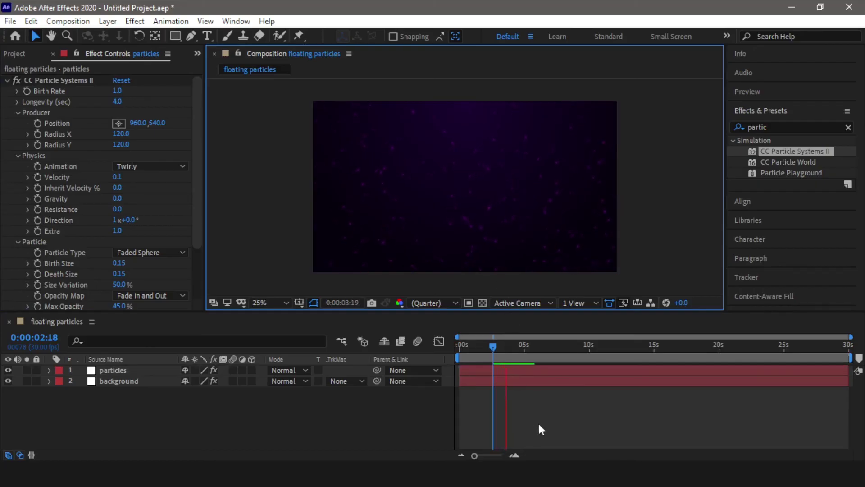